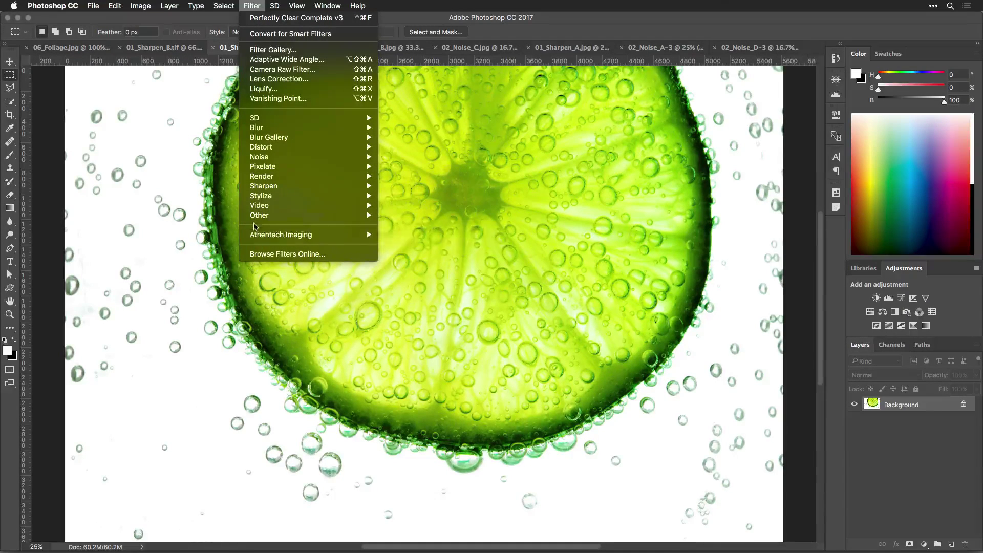
# - Launch Perfectly Clear Complete v3 on the lime slice photo from Photoshop's Athentech Imaging filters
pyautogui.moveTo(307, 234)
pyautogui.click(413, 236)
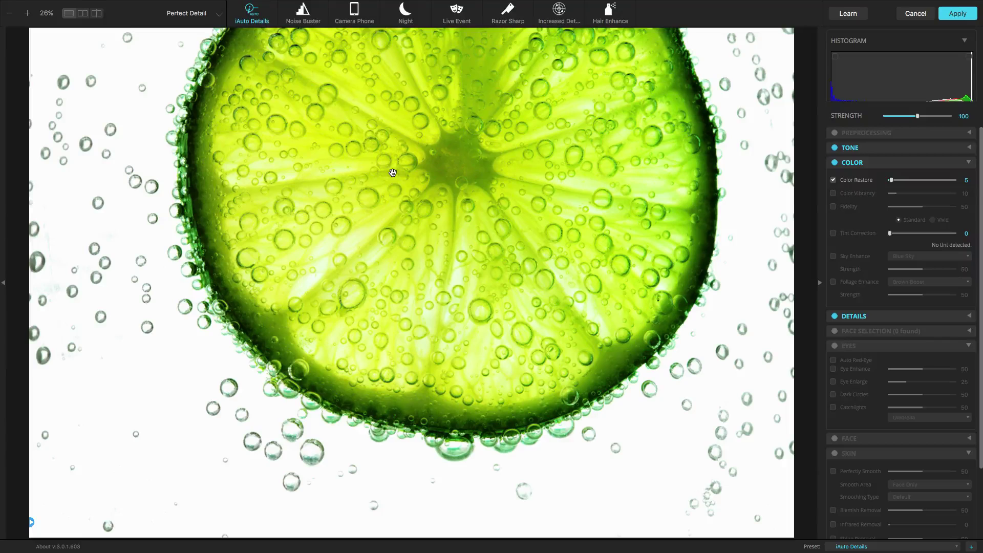
# - Collapse the Color section and expand Details to show the sharpening and noise controls
pyautogui.click(947, 164)
pyautogui.click(947, 179)
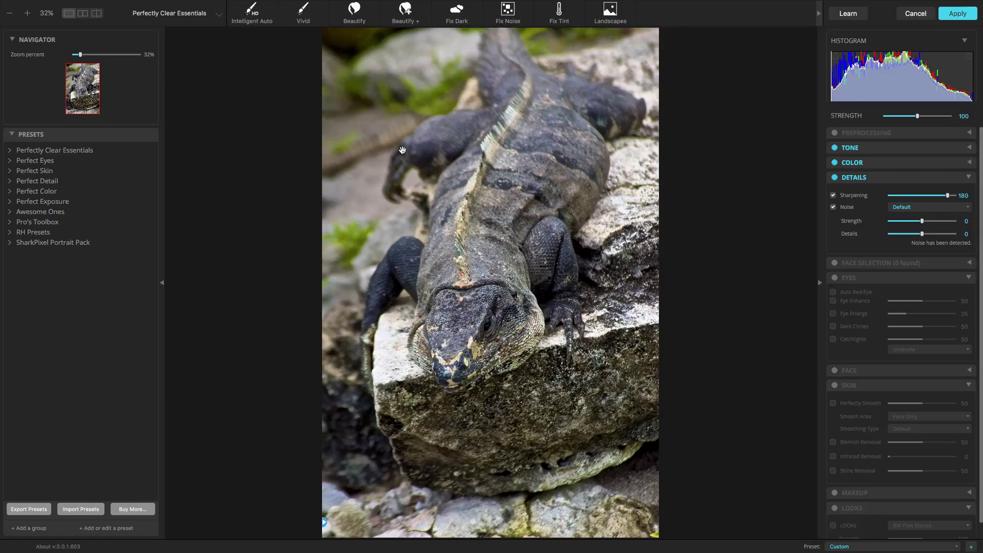
# - View the iguana at 100% and pan across its eye, snout, leg and body
pyautogui.click(402, 149)
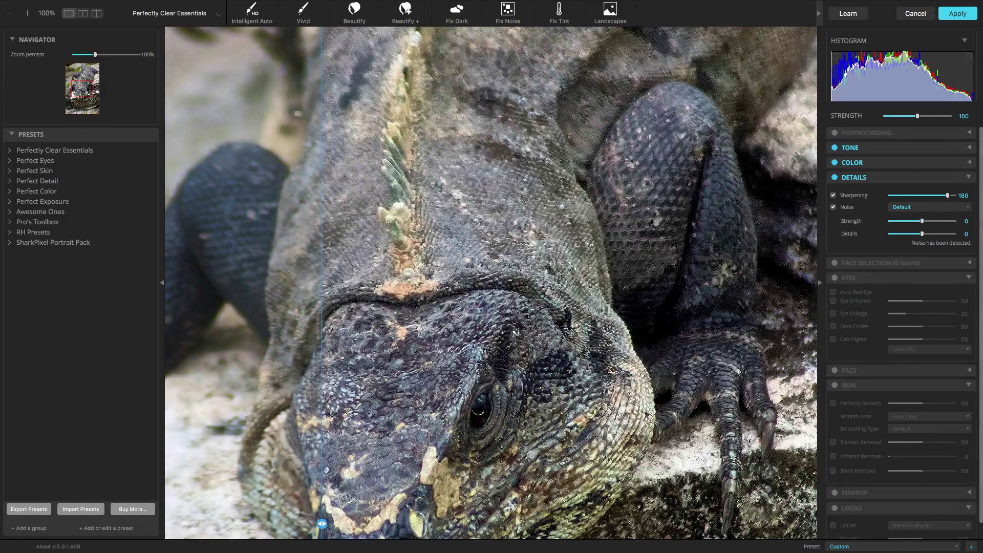
pyautogui.moveTo(79, 92); pyautogui.dragTo(78, 99)
pyautogui.press('z')
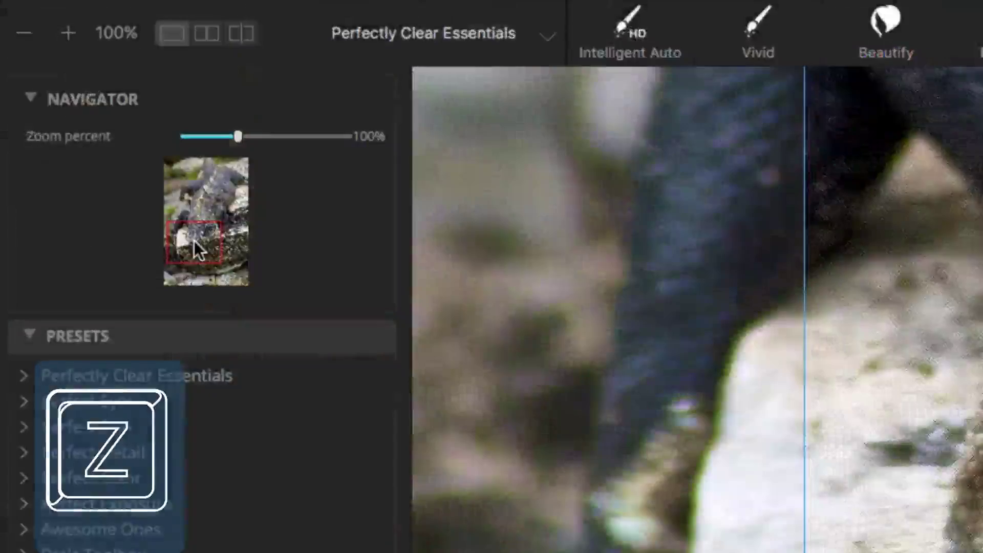
pyautogui.moveTo(194, 241); pyautogui.dragTo(202, 235)
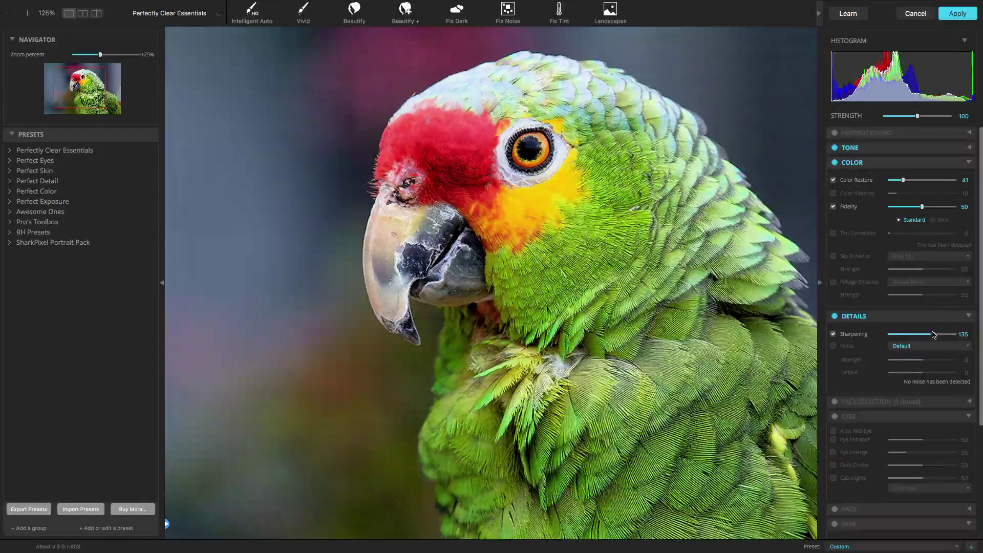
# - Push the parrot's sharpening to 200, then lower it to 133
pyautogui.moveTo(933, 334); pyautogui.dragTo(956, 334)
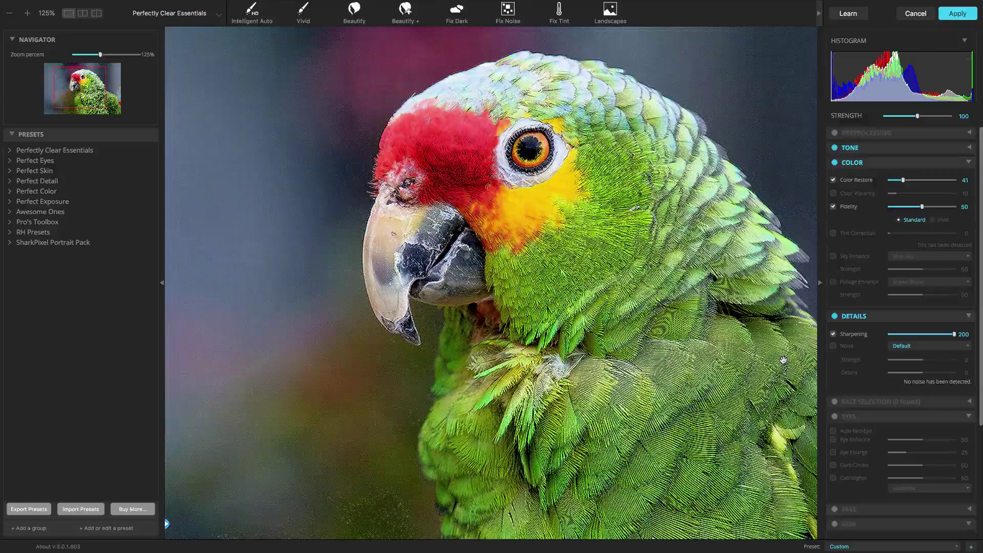
pyautogui.moveTo(647, 429); pyautogui.dragTo(655, 323)
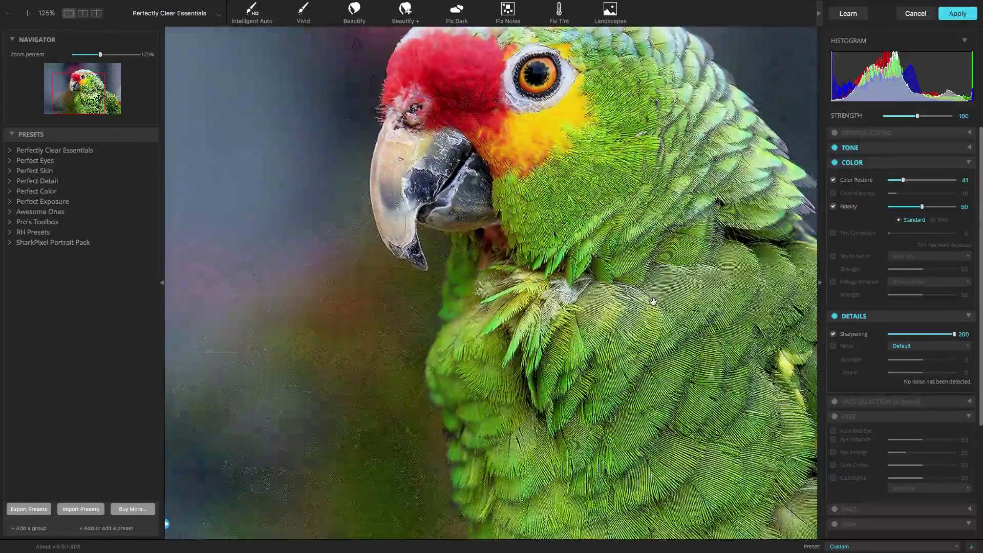
pyautogui.click(934, 333)
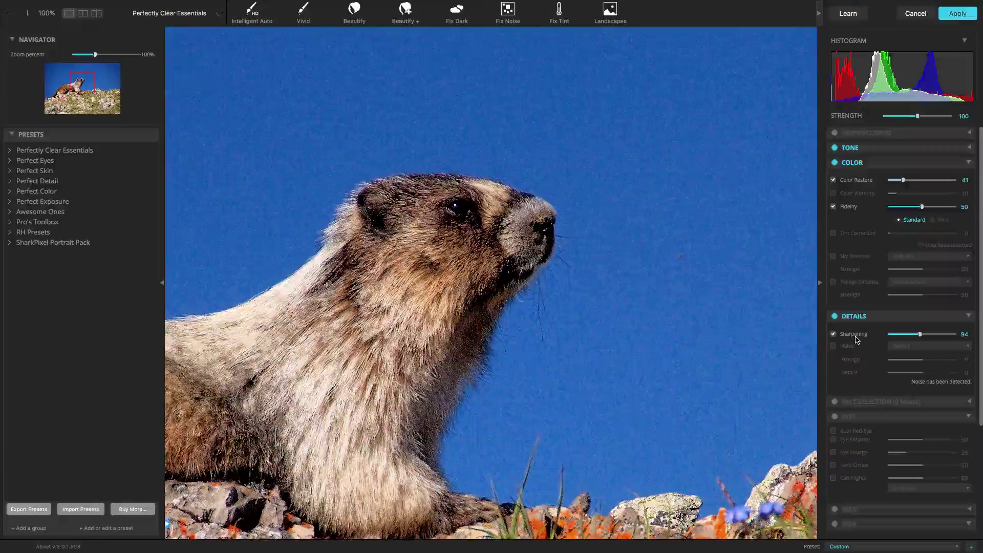
# - Turn on Noise for the marmot photo with Strength 11 and Details 3
pyautogui.click(855, 348)
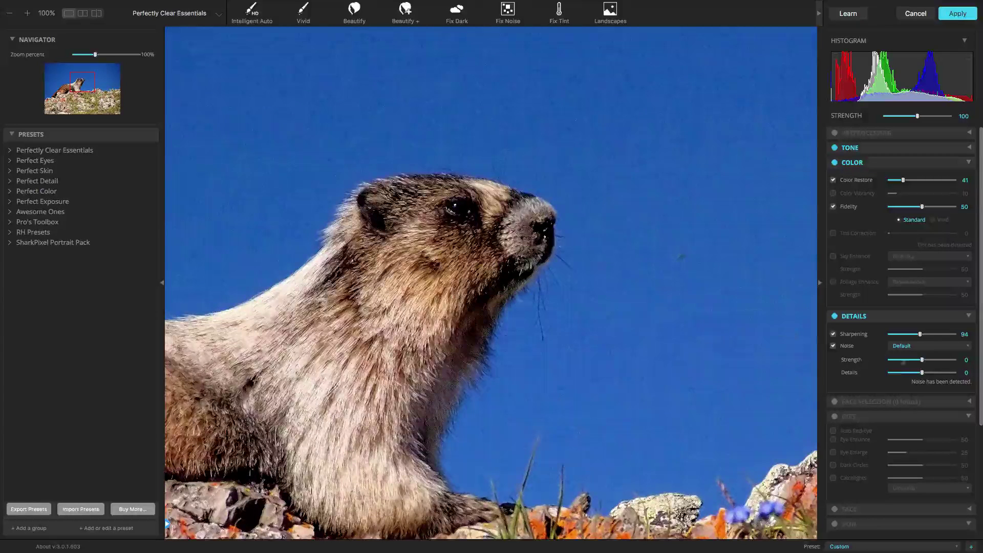
pyautogui.moveTo(921, 361); pyautogui.dragTo(935, 362)
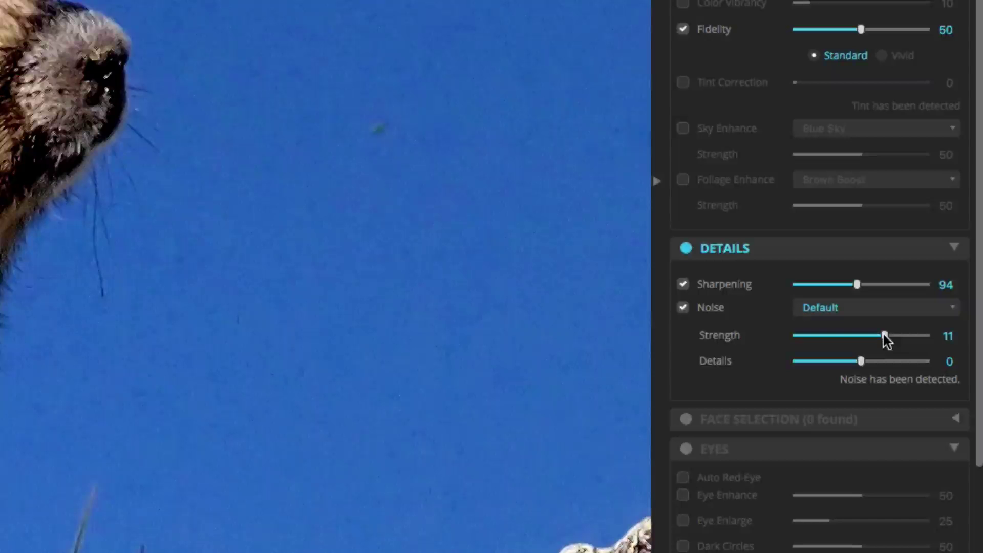
pyautogui.click(896, 361)
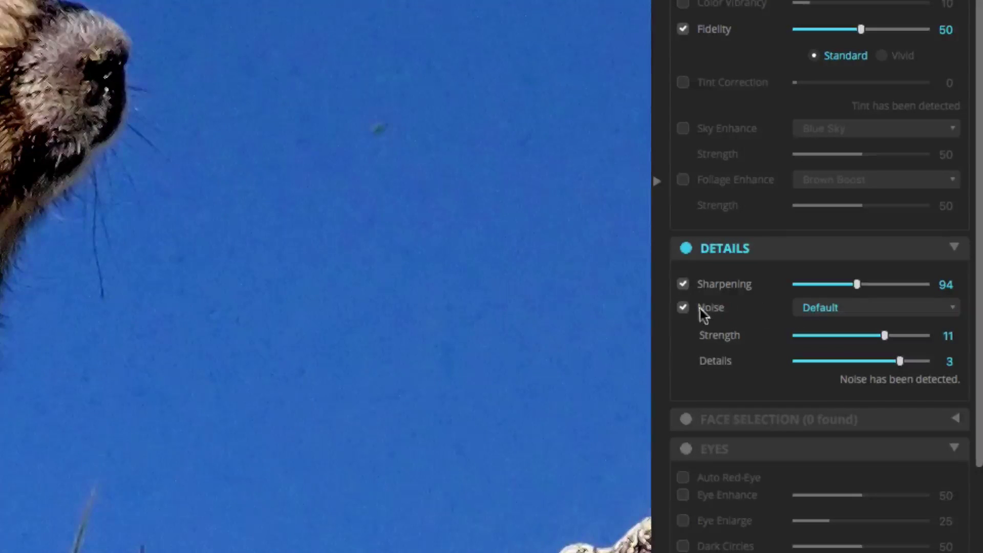
# - Toggle noise reduction off and on, then compare with the original photo
pyautogui.click(686, 307)
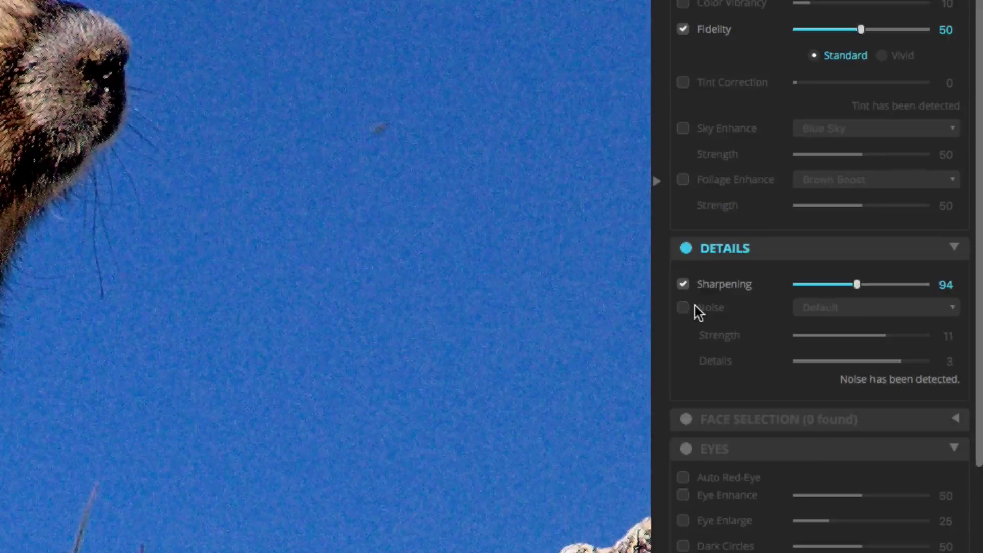
pyautogui.click(695, 306)
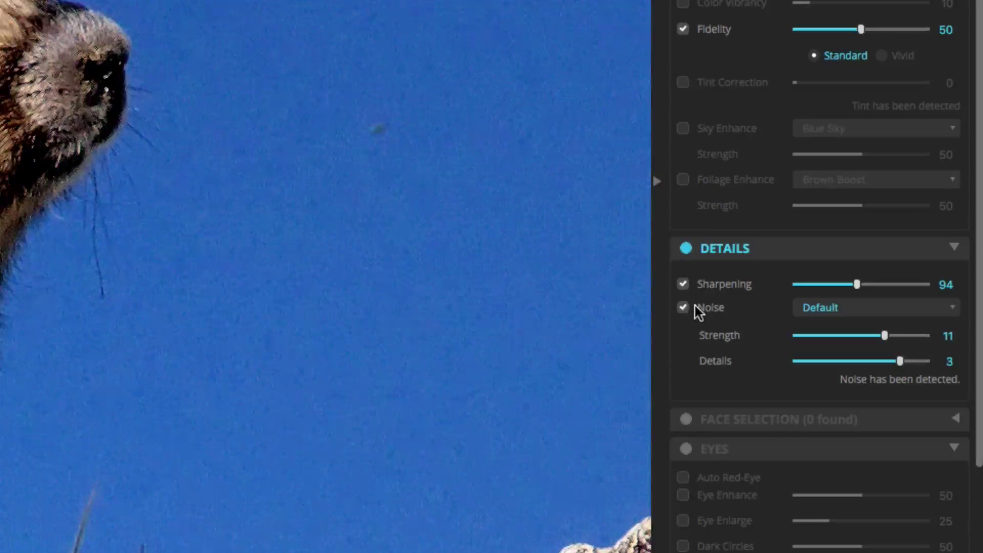
pyautogui.click(380, 152)
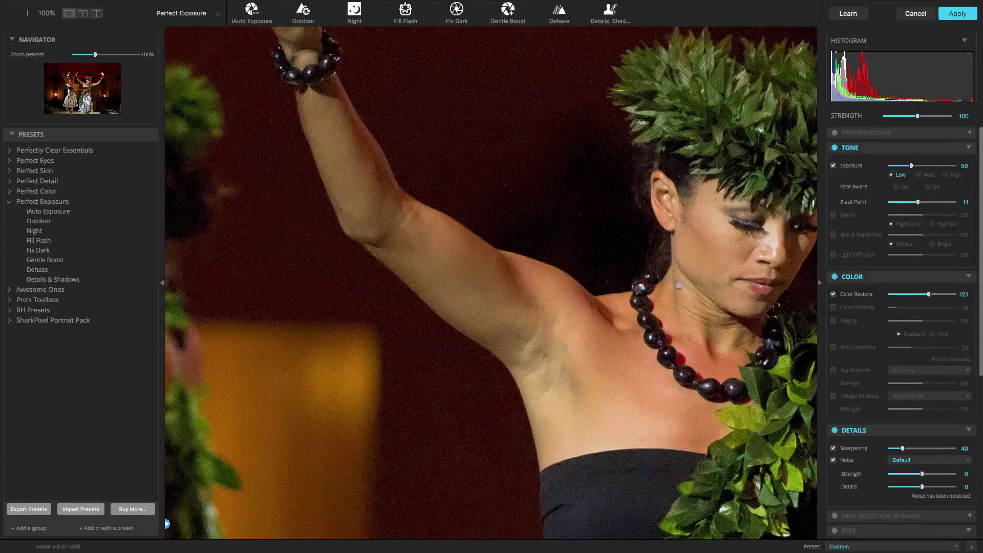
# - Pan the dancer photo and zoom in to 200%
pyautogui.moveTo(549, 294); pyautogui.dragTo(503, 320)
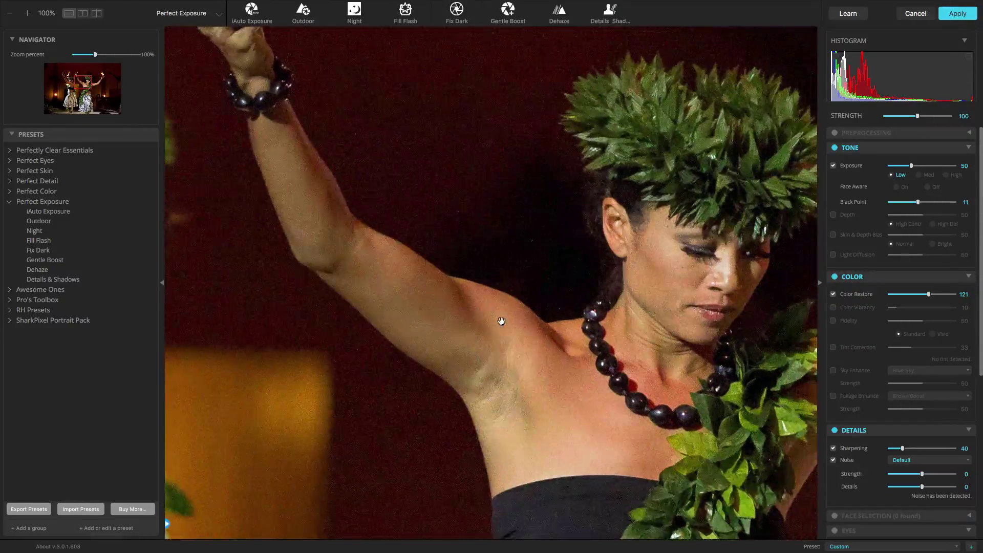
pyautogui.click(29, 13)
pyautogui.click(29, 15)
pyautogui.click(30, 14)
pyautogui.click(29, 14)
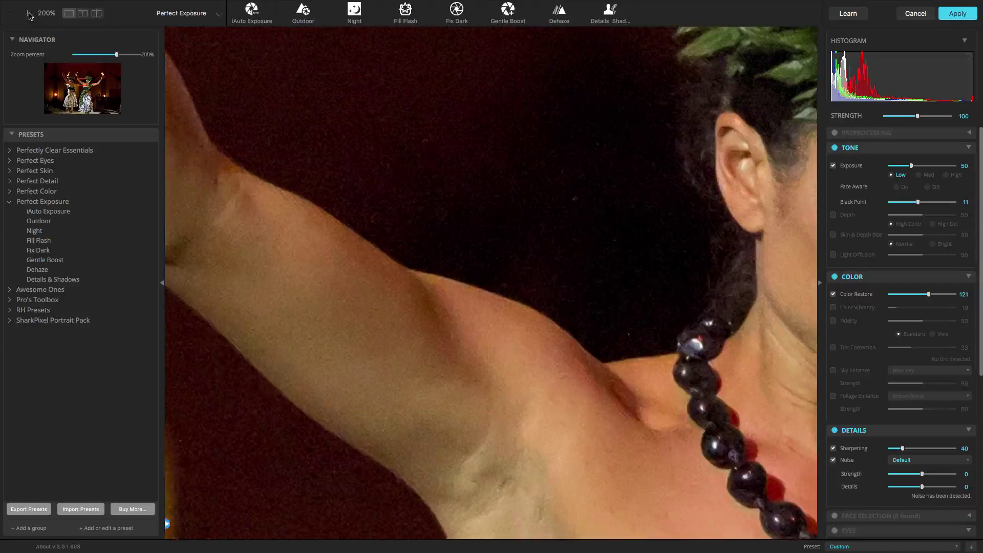
# - Re-enable Details and set noise Strength 17 and Details 1, showing the Noise presets
pyautogui.click(850, 276)
pyautogui.click(834, 292)
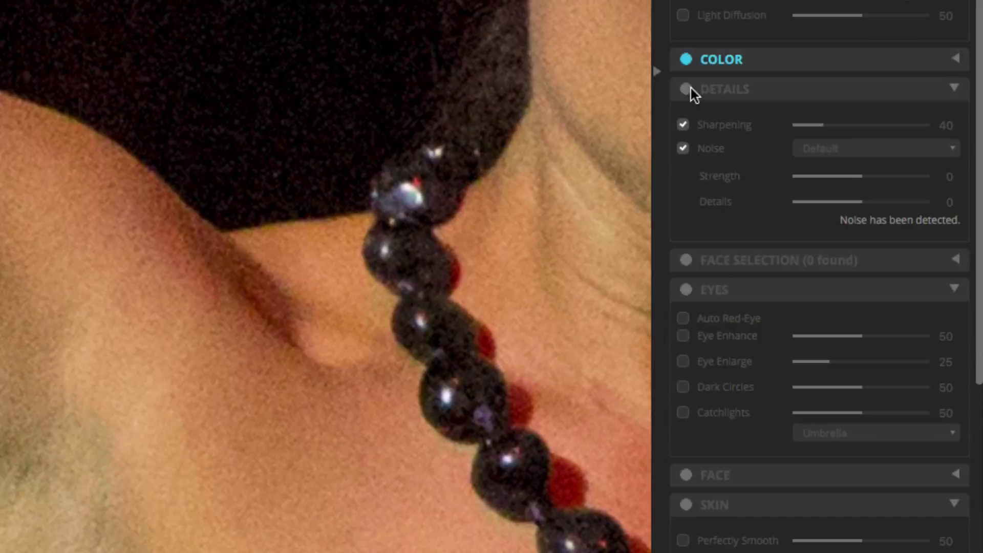
pyautogui.click(687, 89)
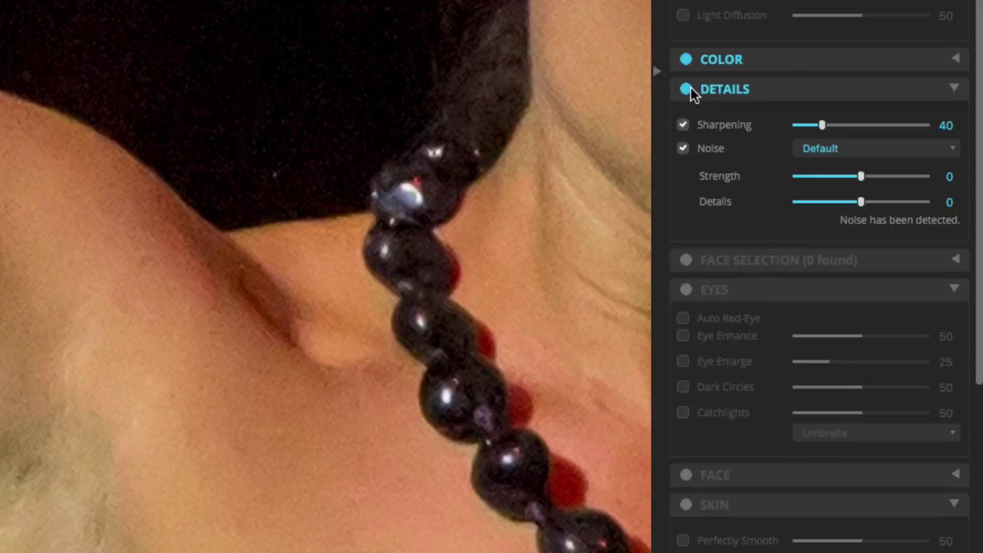
pyautogui.click(897, 175)
pyautogui.click(877, 202)
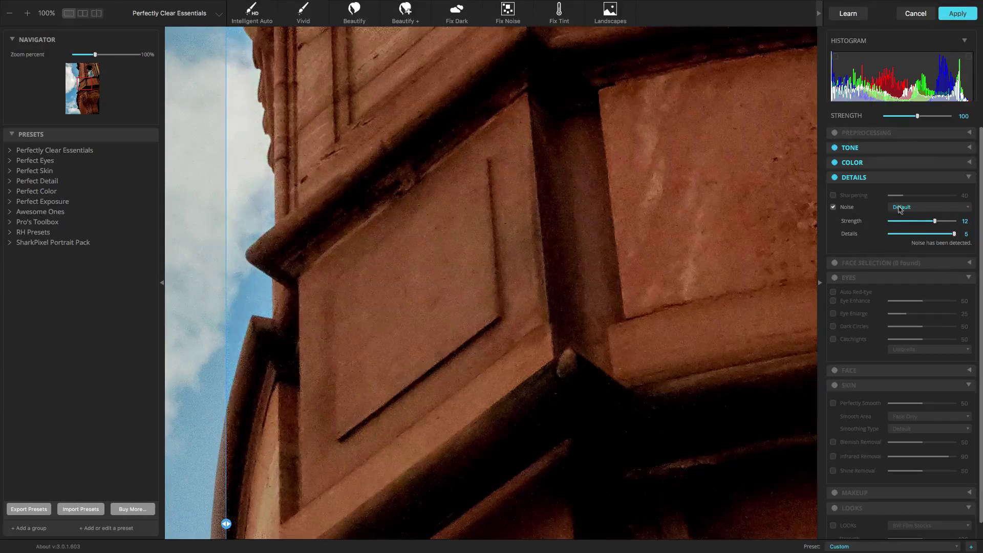
pyautogui.click(900, 208)
# - Apply the Portrait noise preset at Strength 4, toggling Noise off and on to compare
pyautogui.click(913, 208)
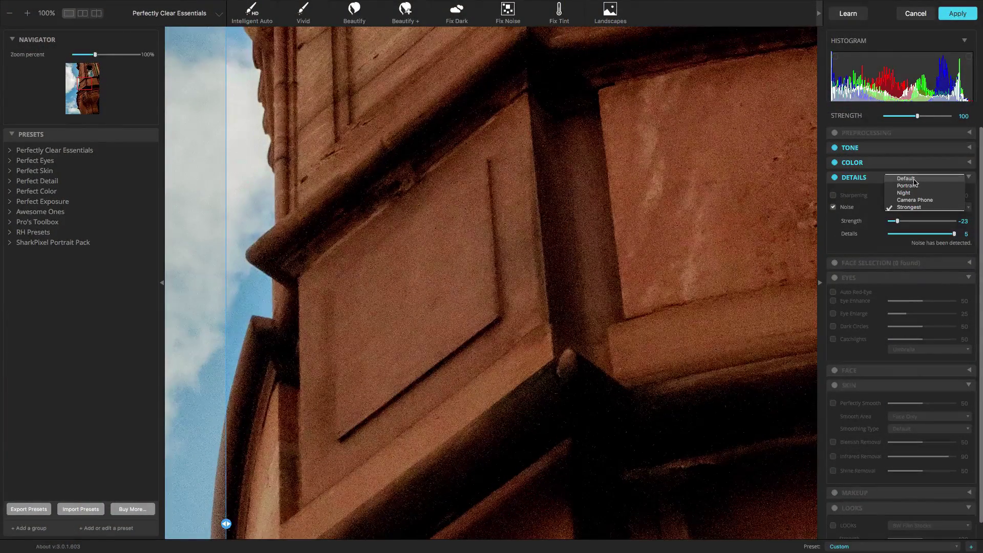
pyautogui.click(913, 178)
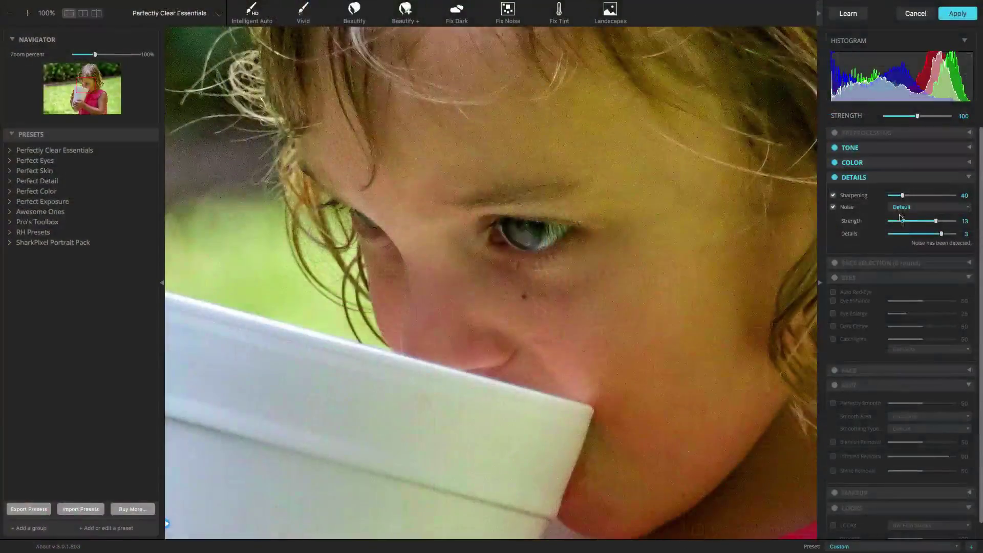
pyautogui.click(902, 209)
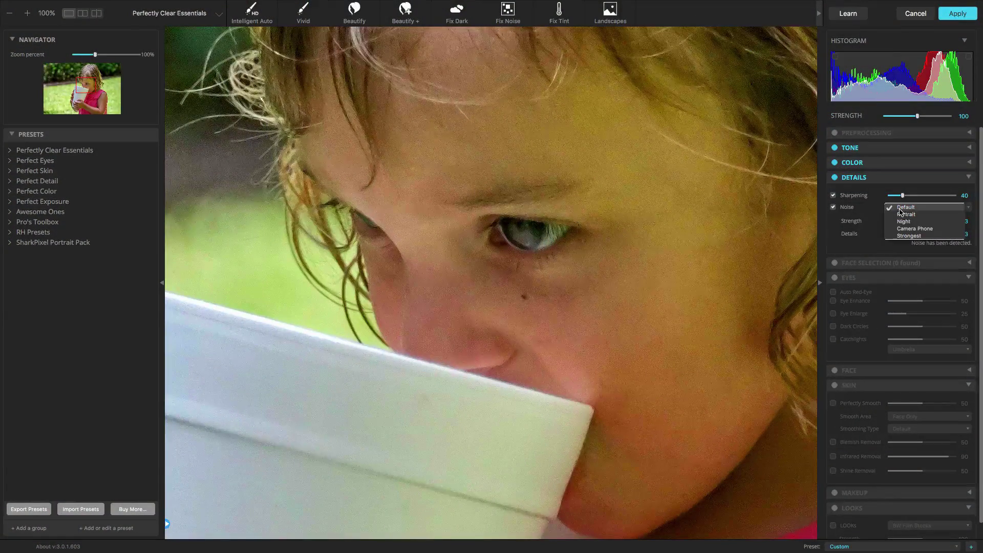
pyautogui.click(902, 214)
pyautogui.moveTo(936, 221); pyautogui.dragTo(955, 233)
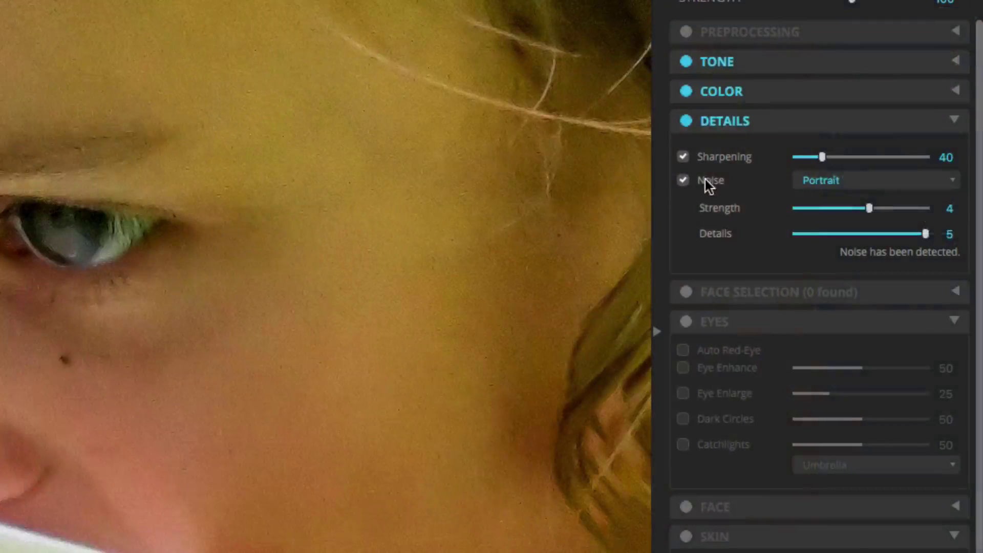
pyautogui.click(705, 180)
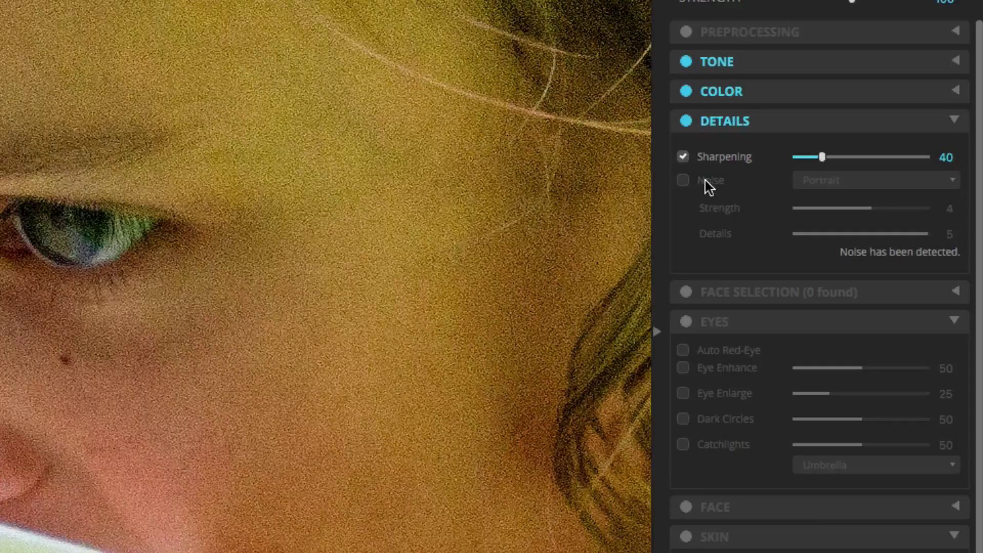
pyautogui.click(705, 180)
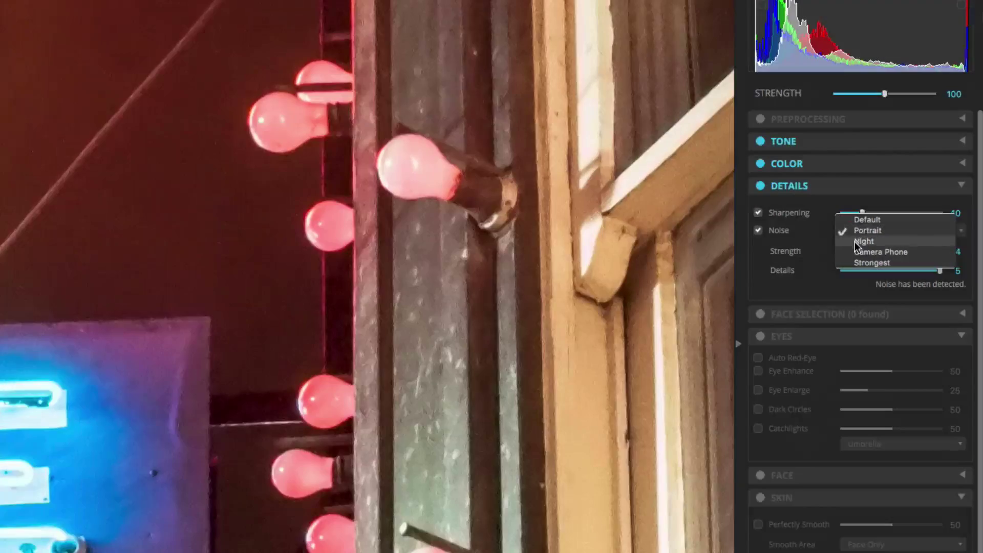
# - Apply Night noise reduction at strength -9, toggling it off and on repeatedly to compare
pyautogui.click(855, 243)
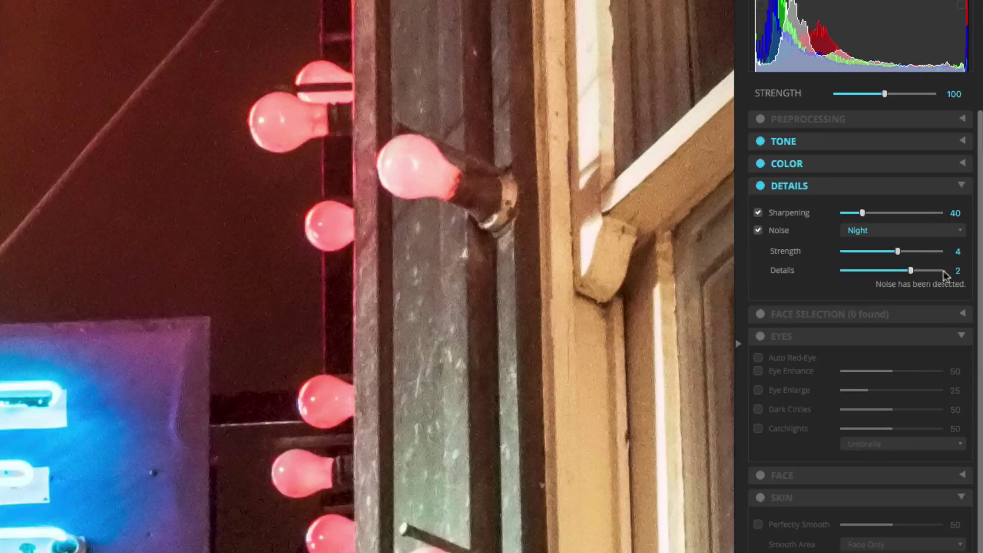
pyautogui.click(877, 252)
pyautogui.click(759, 230)
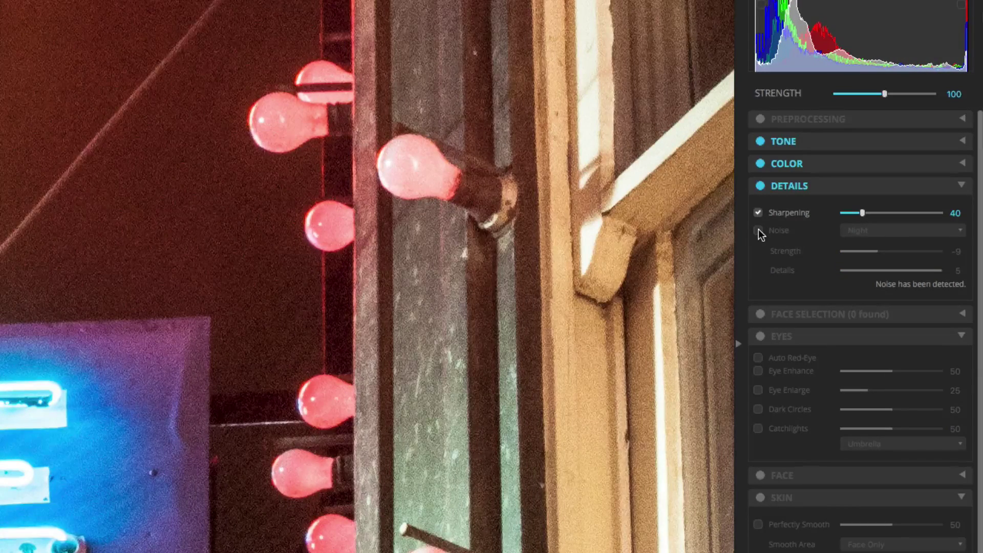
pyautogui.click(758, 230)
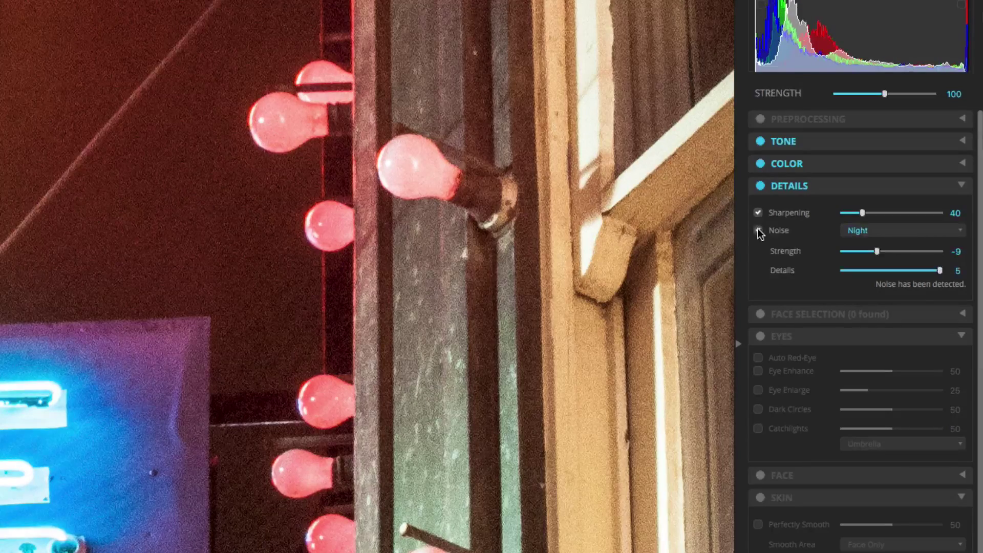
pyautogui.click(758, 230)
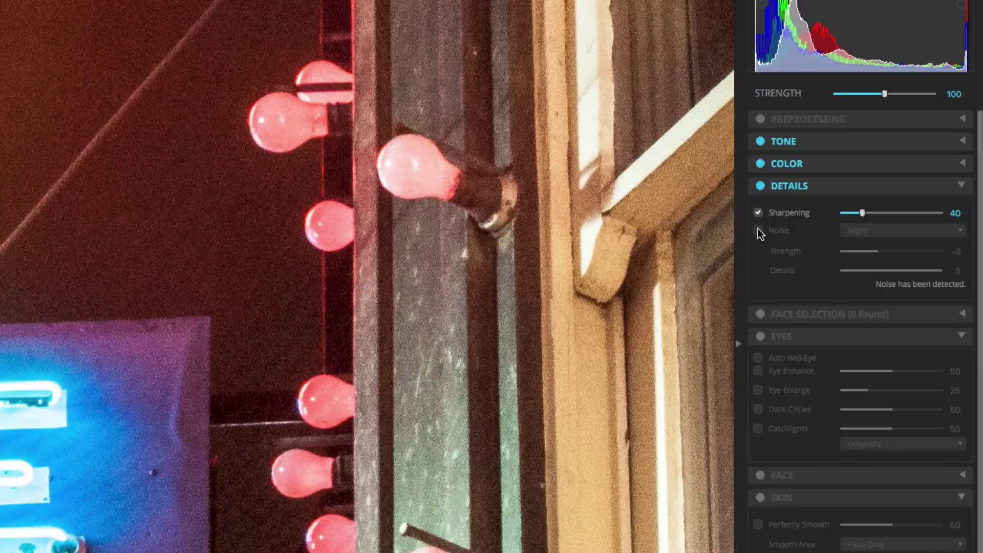
pyautogui.click(758, 230)
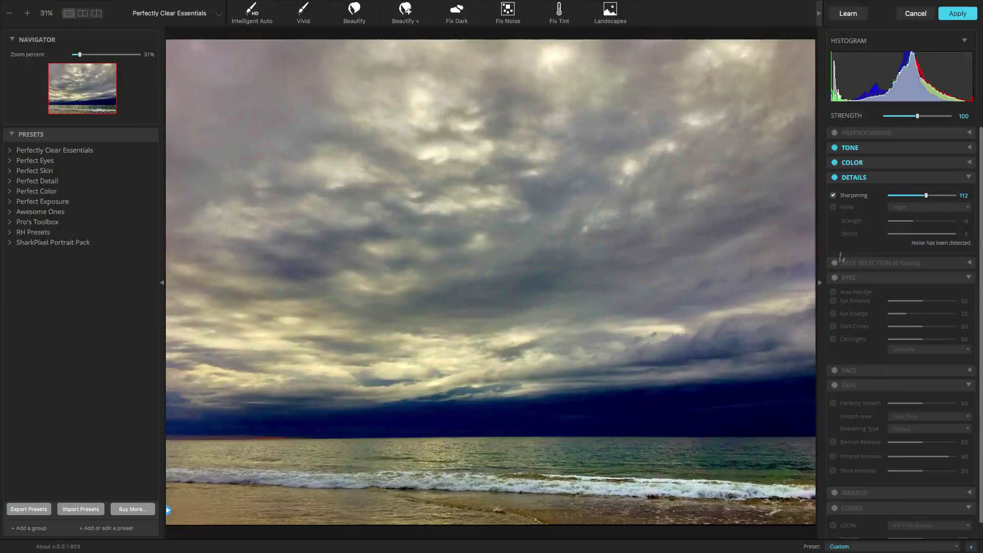
# - Enable Camera Phone noise reduction on the beach photo and inspect the dark sea at 100%
pyautogui.click(833, 208)
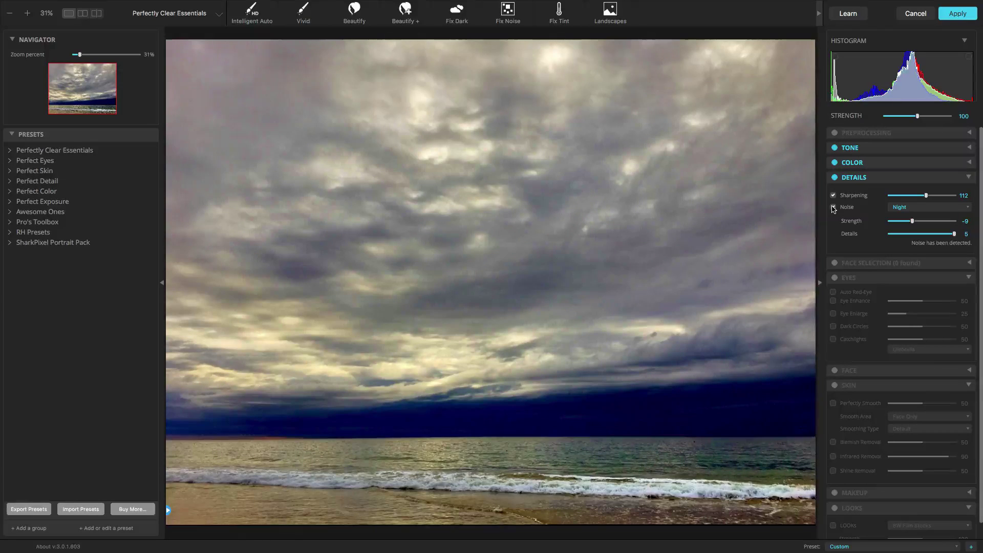
pyautogui.click(916, 208)
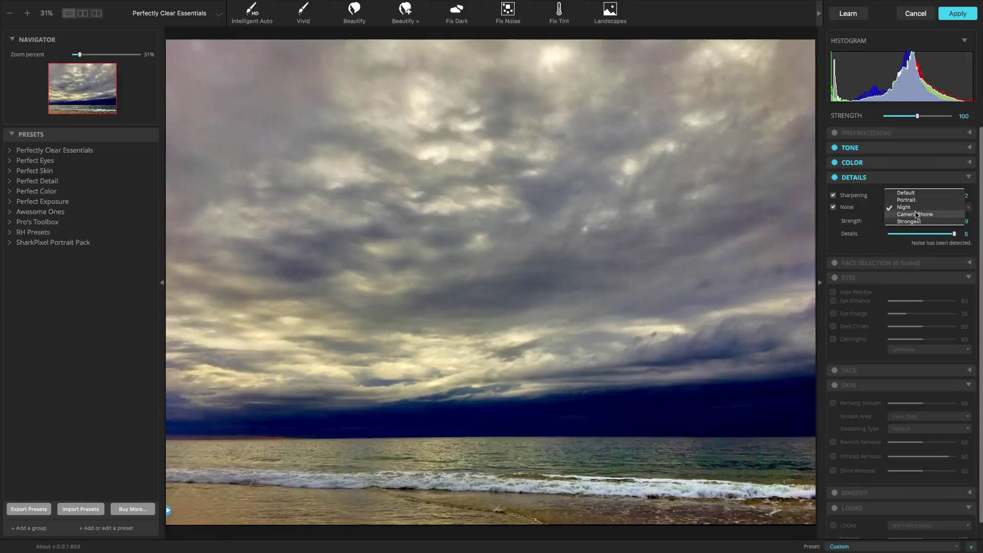
pyautogui.click(916, 214)
pyautogui.click(658, 407)
pyautogui.moveTo(658, 407); pyautogui.dragTo(455, 204)
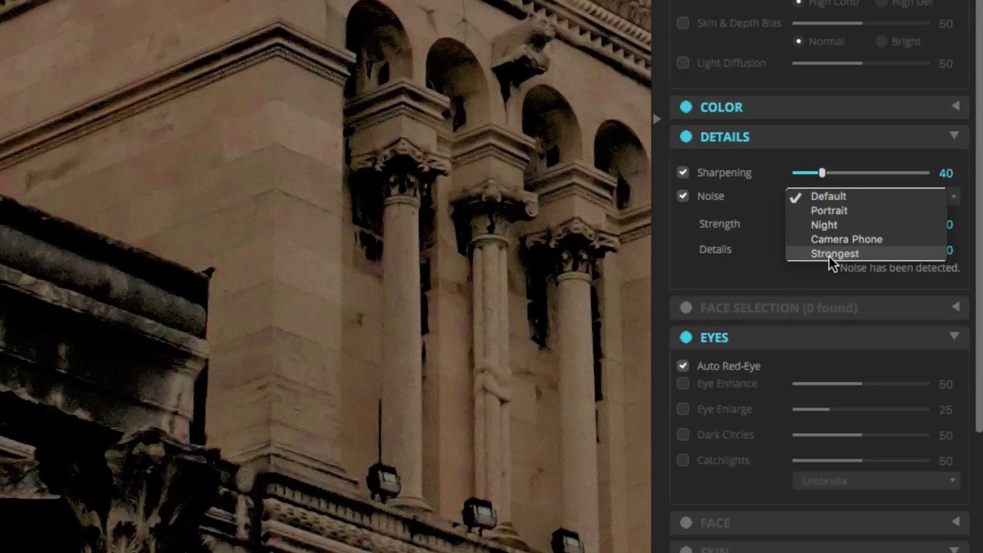
# - Give the column building Strongest noise reduction: Strength 12, Details 4, then Strength 22
pyautogui.click(829, 257)
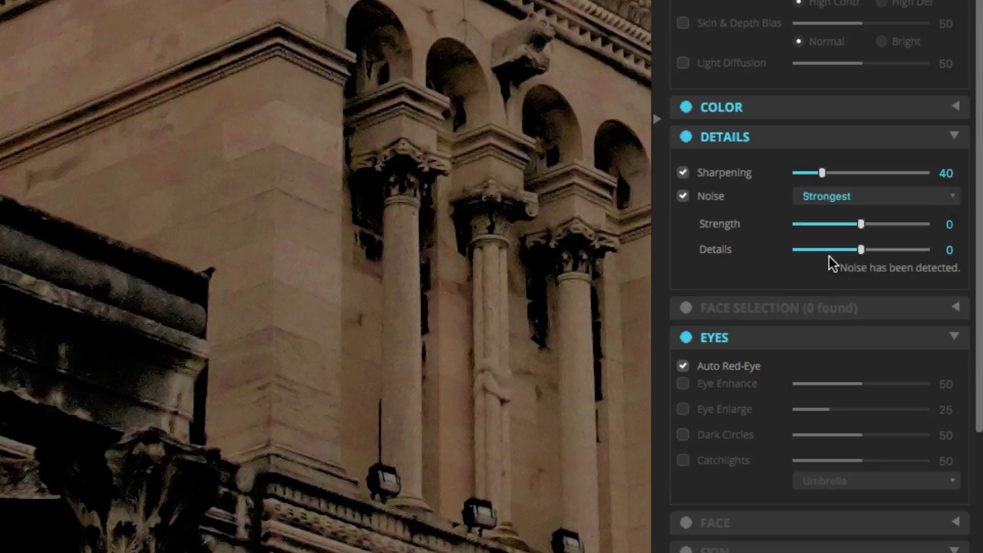
pyautogui.click(886, 224)
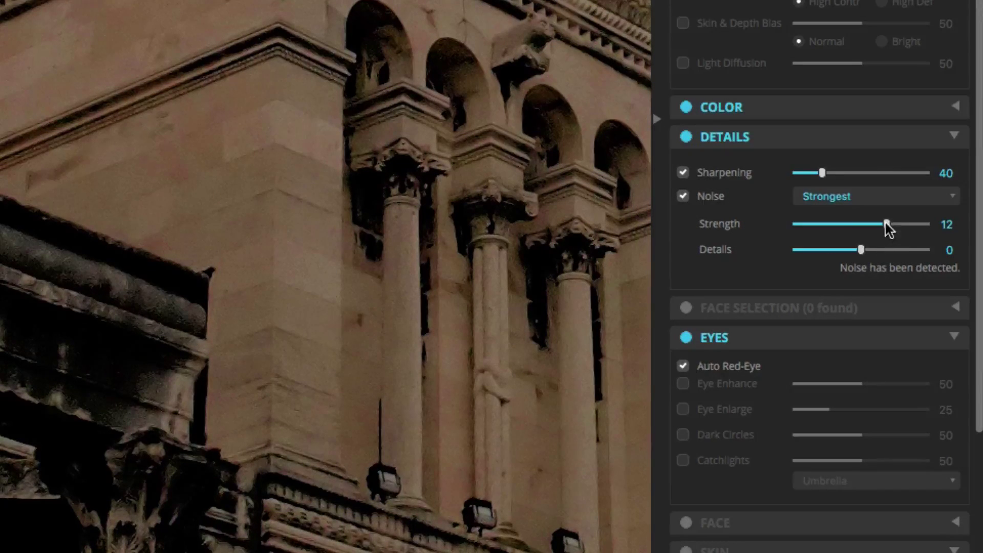
pyautogui.click(912, 253)
pyautogui.click(908, 224)
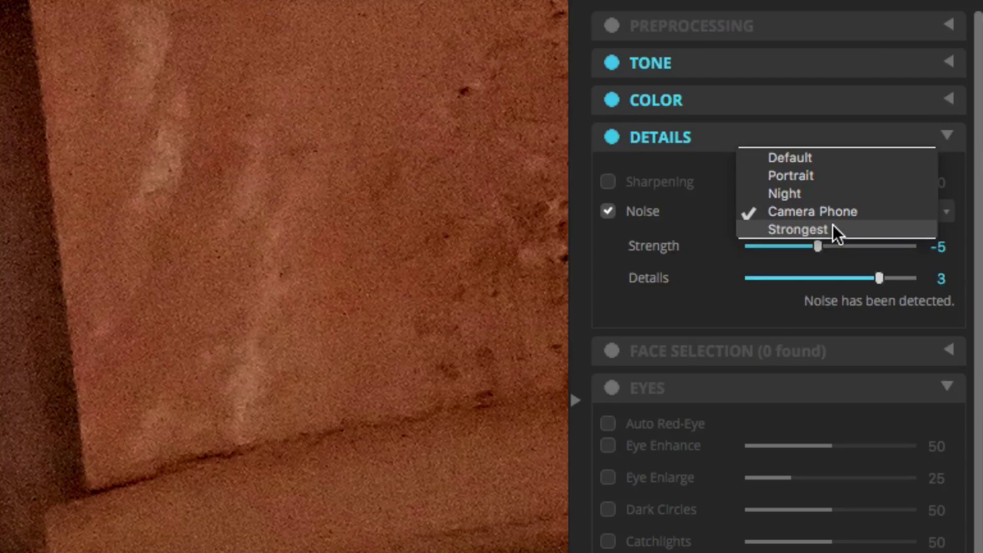
# - Dismiss the Noise preset list, leaving Camera Phone selected on the terracotta wall close-up
pyautogui.click(680, 220)
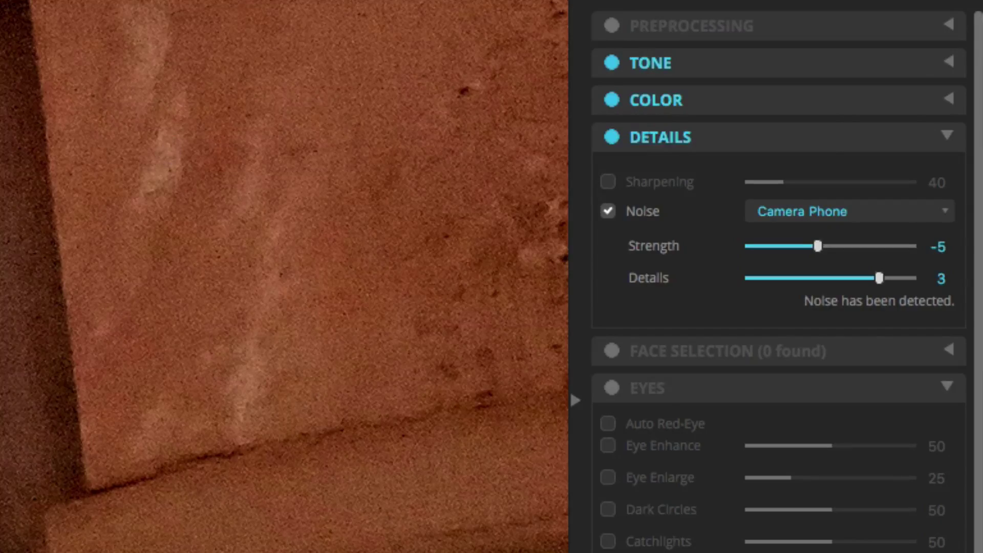